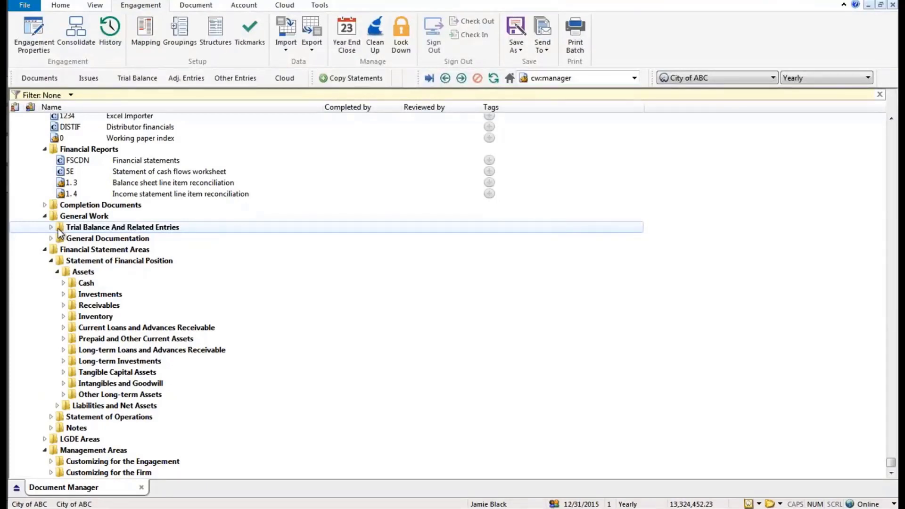
Step: Start a new automatic document in the General Documentation folder with number VAR1 and name CY vs PY
{"action": "left_click", "coordinate": [63, 217]}
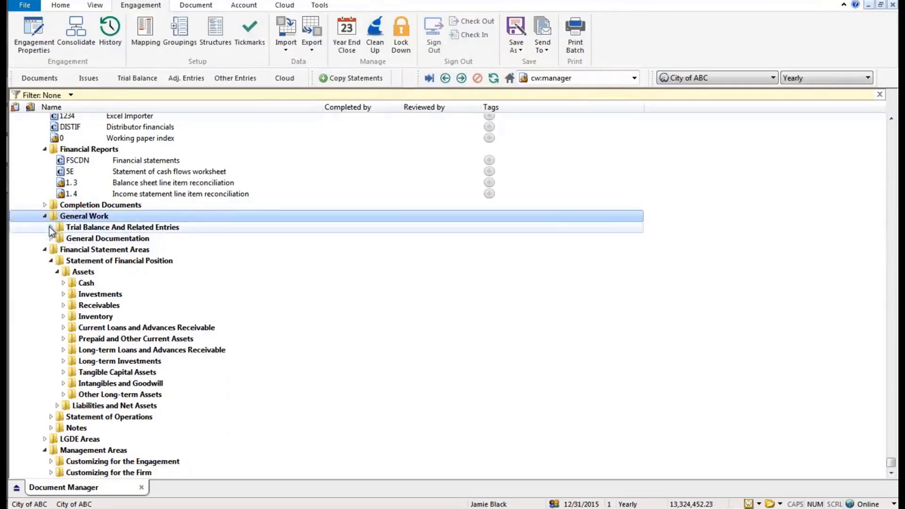
{"action": "left_click", "coordinate": [51, 238]}
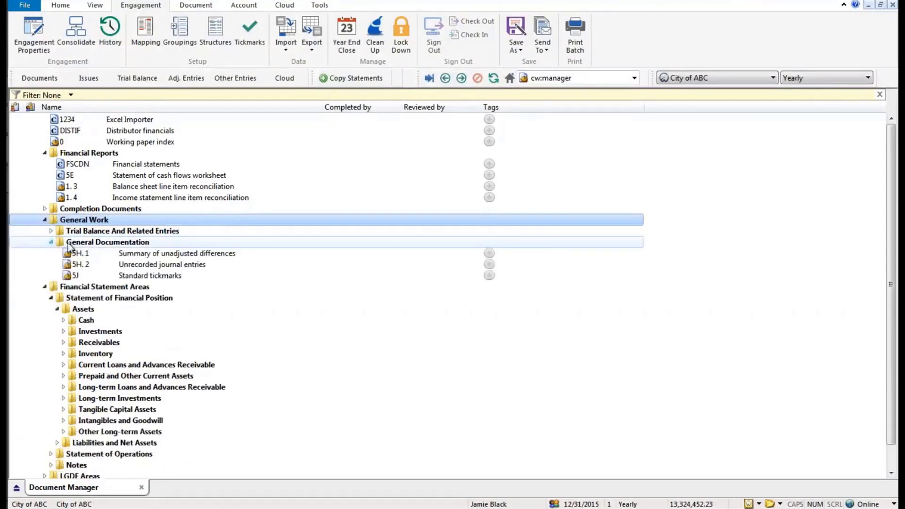
{"action": "left_click", "coordinate": [73, 246]}
{"action": "right_click", "coordinate": [73, 245]}
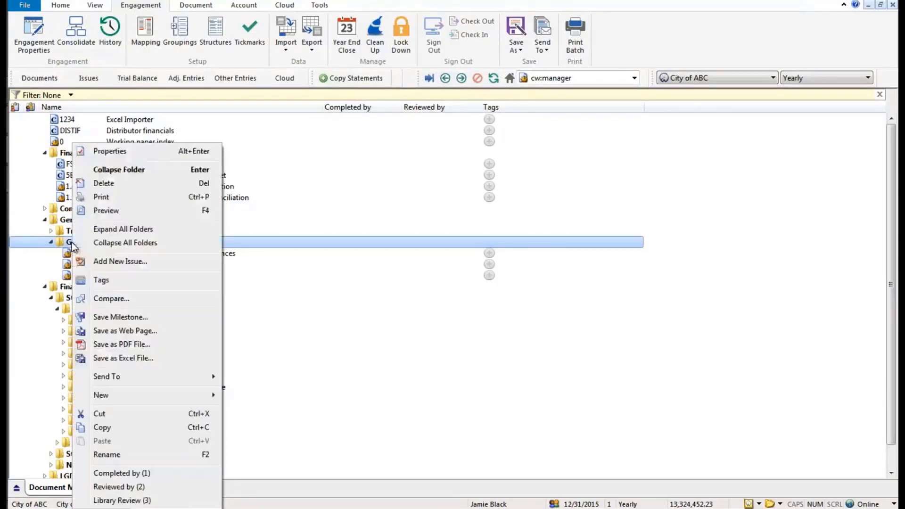
{"action": "mouse_move", "coordinate": [160, 401]}
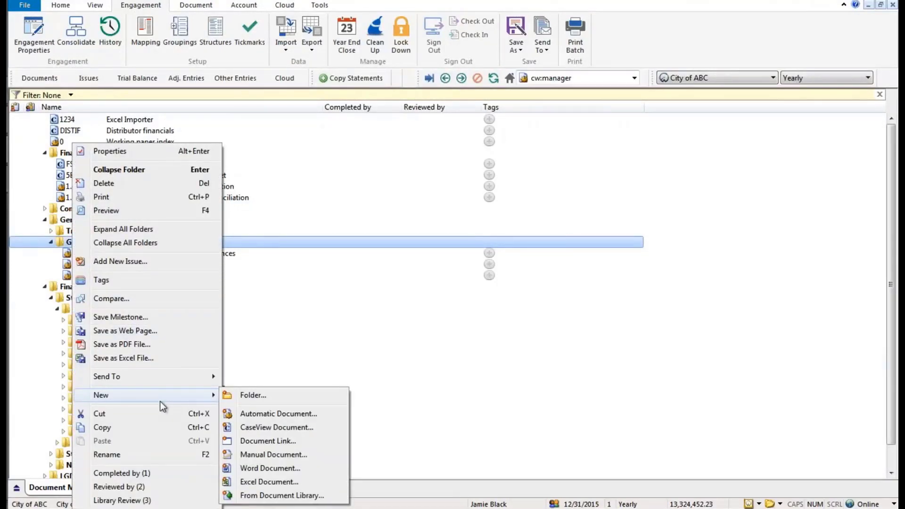
{"action": "left_click", "coordinate": [274, 413]}
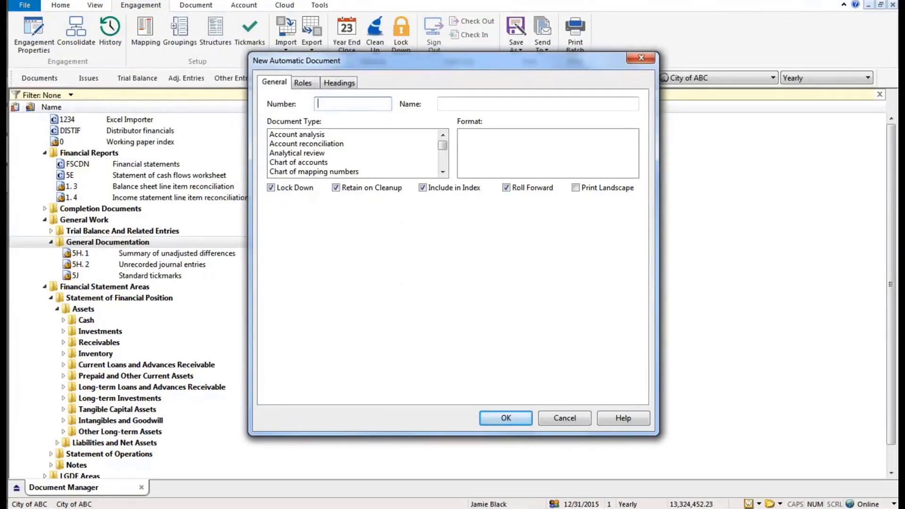
{"action": "type", "text": "VAR1"}
{"action": "key", "text": "Tab"}
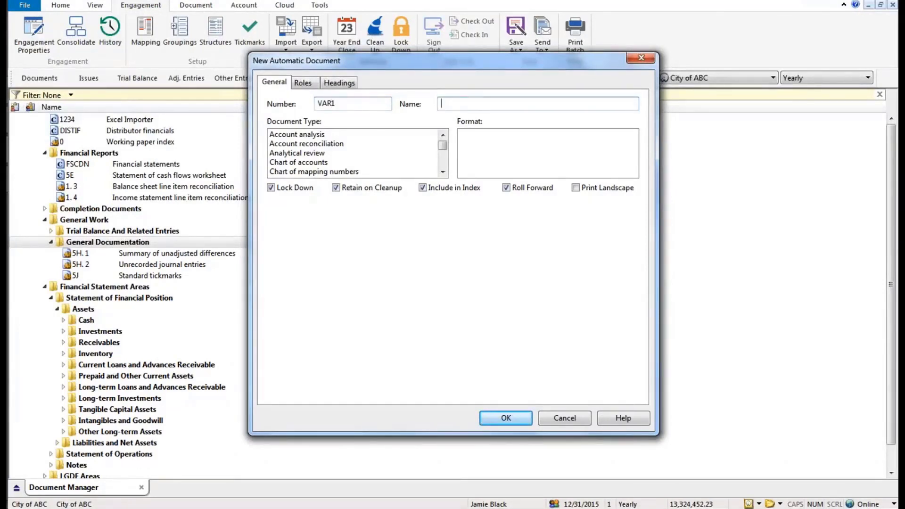
{"action": "type", "text": "CY vs PY"}
Step: Set the document type to Analytical review, format Variance by group with group subtotals, and grouping to Map No
{"action": "left_click", "coordinate": [320, 153]}
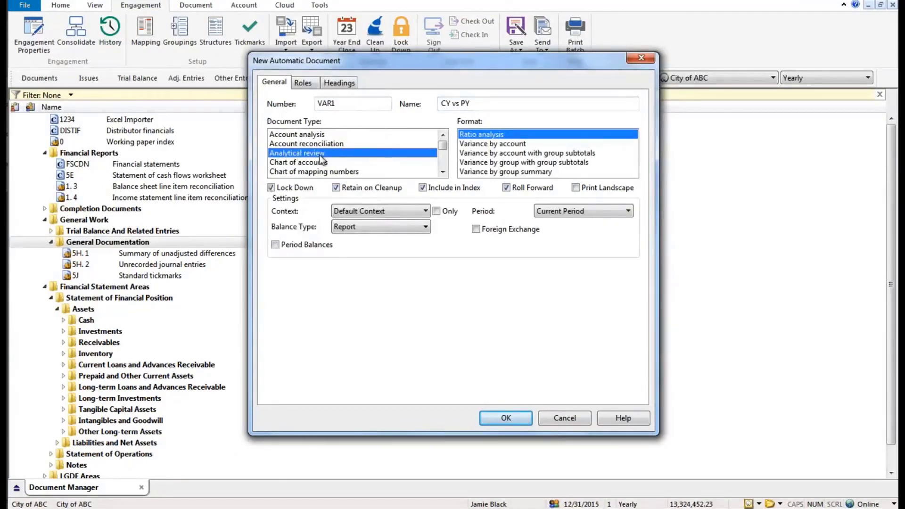
{"action": "left_click", "coordinate": [501, 163]}
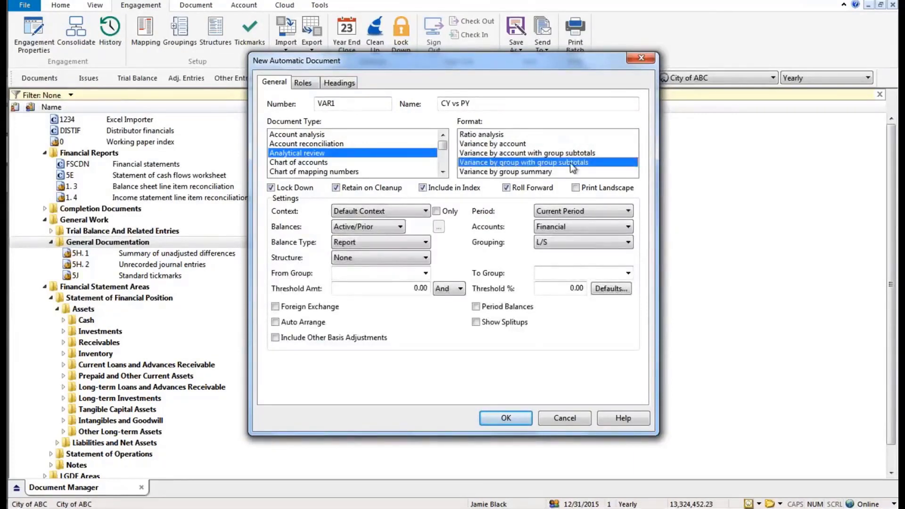
{"action": "left_click", "coordinate": [563, 244]}
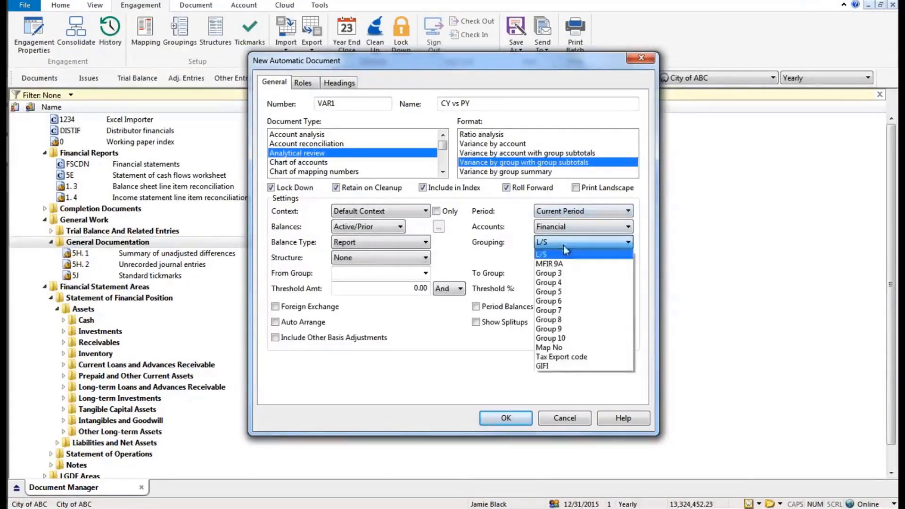
{"action": "left_click", "coordinate": [553, 348]}
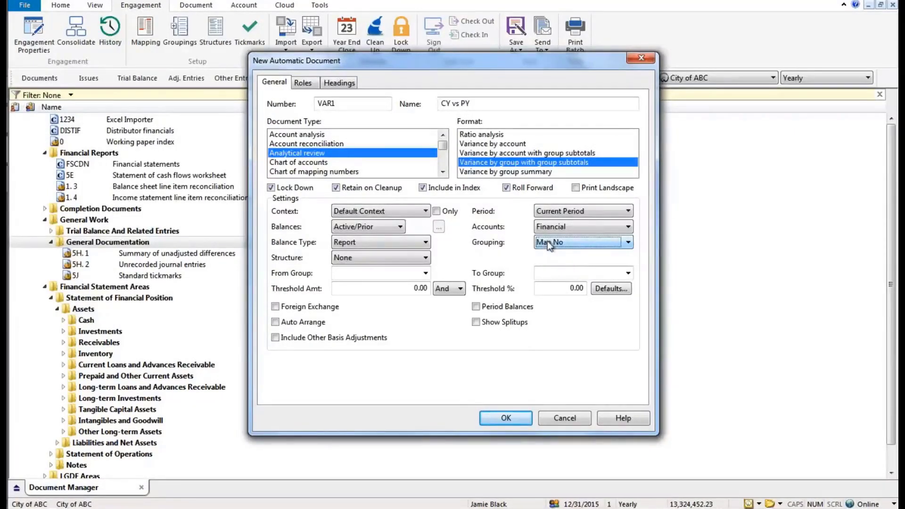
Step: Set the threshold amount to 30,000 and the threshold percentage to 15, and create the document
{"action": "left_click_drag", "start_coordinate": [413, 288], "coordinate": [476, 282]}
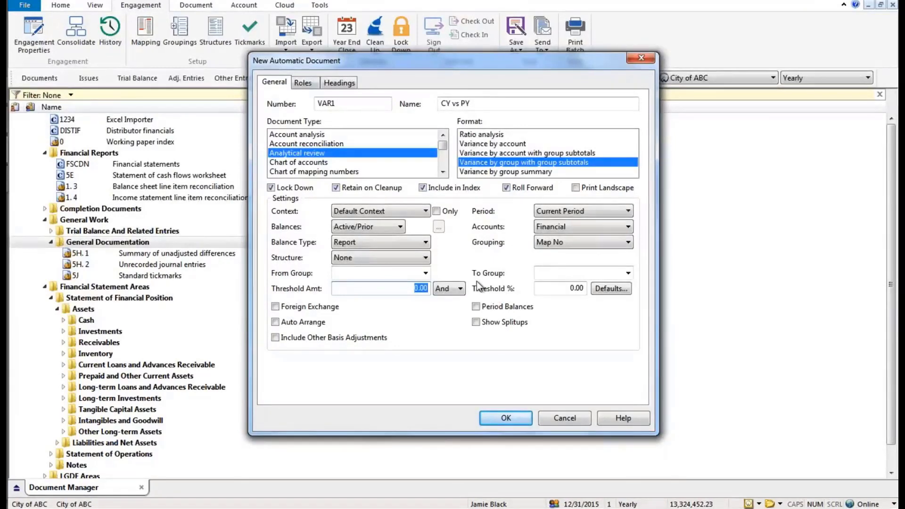
{"action": "type", "text": "30000"}
{"action": "key", "text": "Tab"}
{"action": "key", "text": "Tab"}
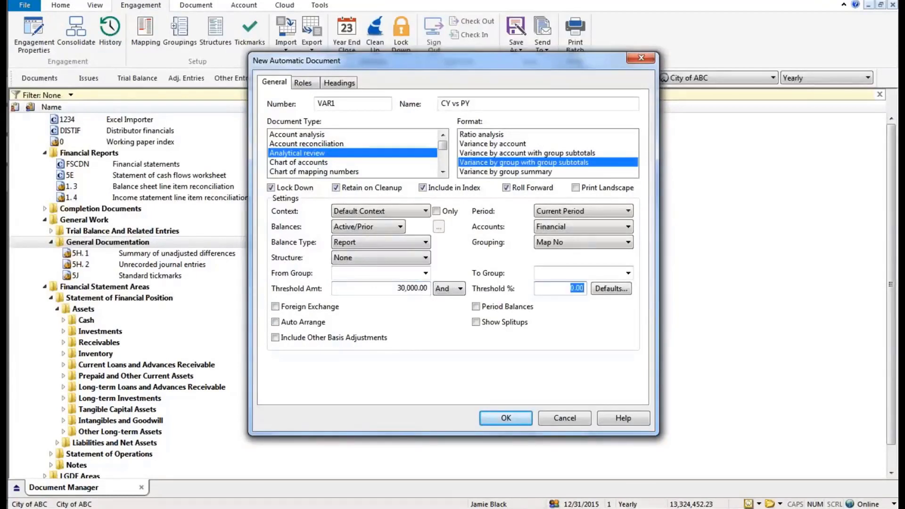
{"action": "type", "text": "15"}
{"action": "key", "text": "Tab"}
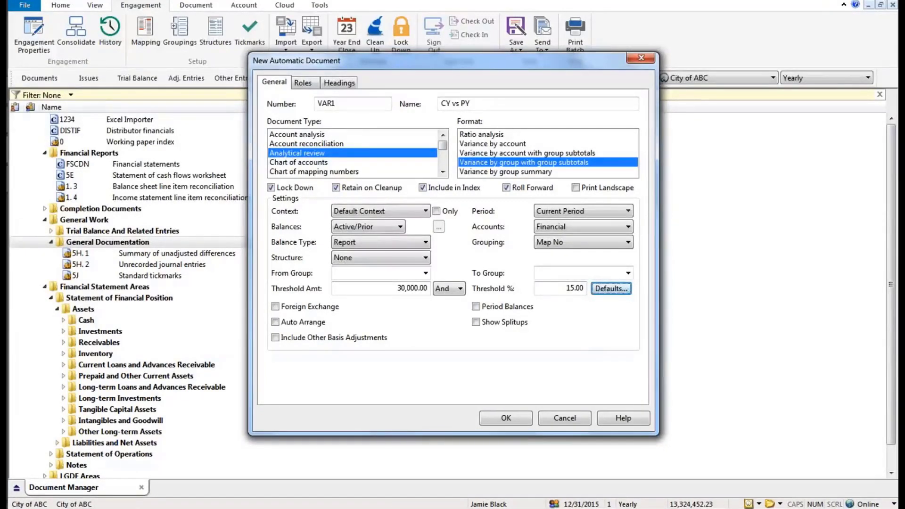
{"action": "left_click", "coordinate": [506, 417]}
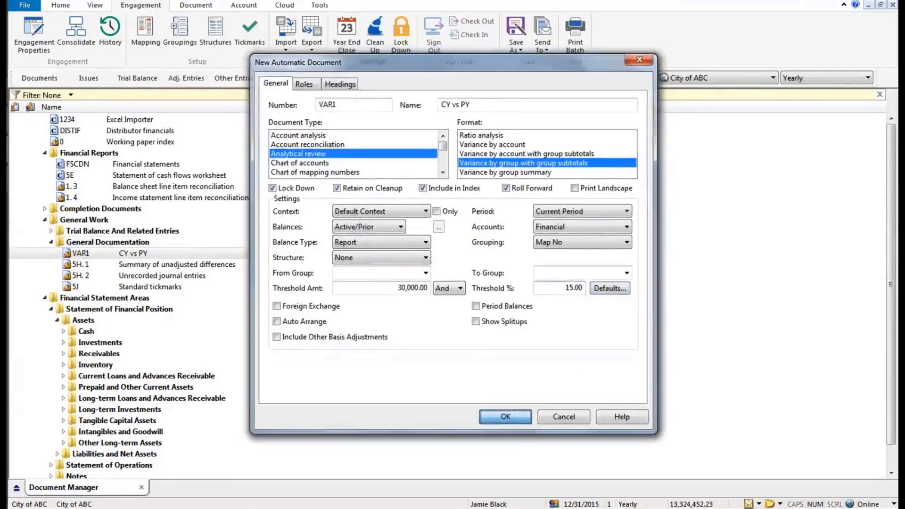
Step: Open the VAR1 document and review the current, prior-year, amount change and percentage change figures on the first City of ABC subtotal
{"action": "double_click", "coordinate": [134, 254]}
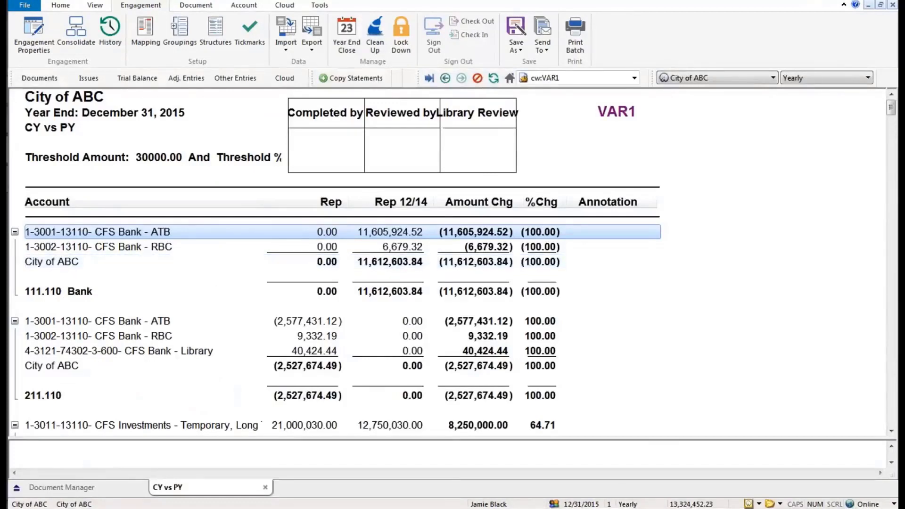
{"action": "left_click", "coordinate": [326, 261]}
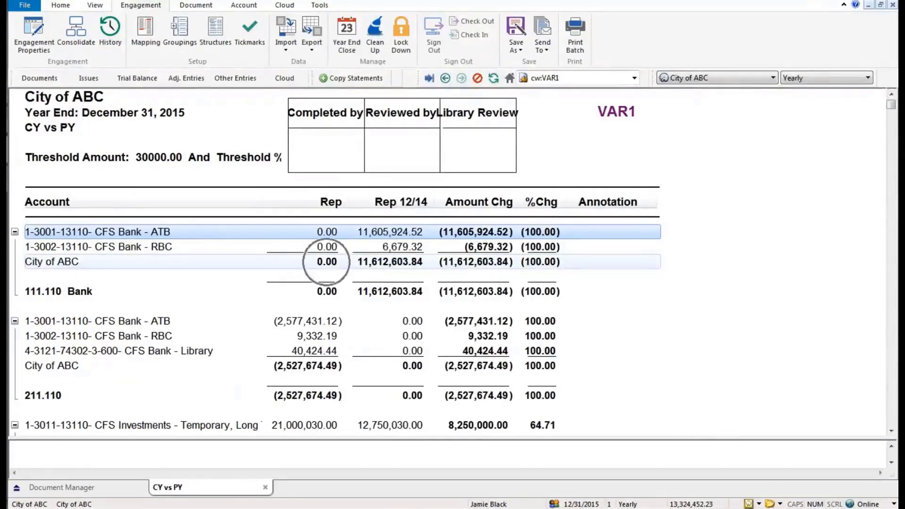
{"action": "left_click", "coordinate": [386, 263]}
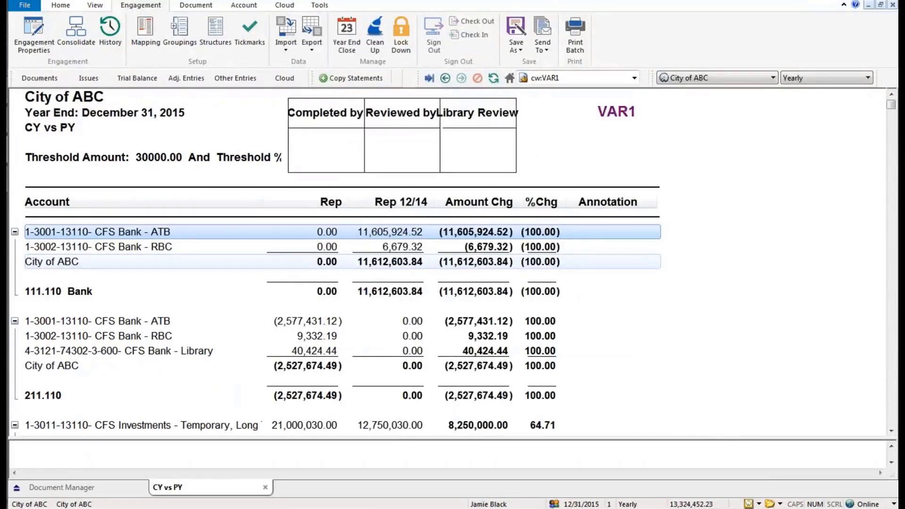
{"action": "left_click", "coordinate": [474, 264]}
{"action": "left_click", "coordinate": [537, 262]}
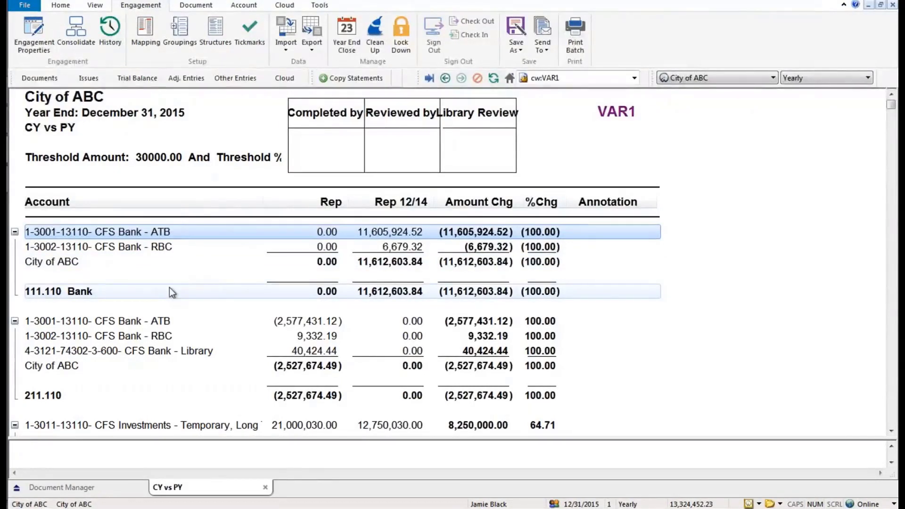
Step: Limit the VAR1 document to map number groups from 300 to 699 in its properties
{"action": "right_click", "coordinate": [191, 276]}
{"action": "left_click", "coordinate": [157, 119]}
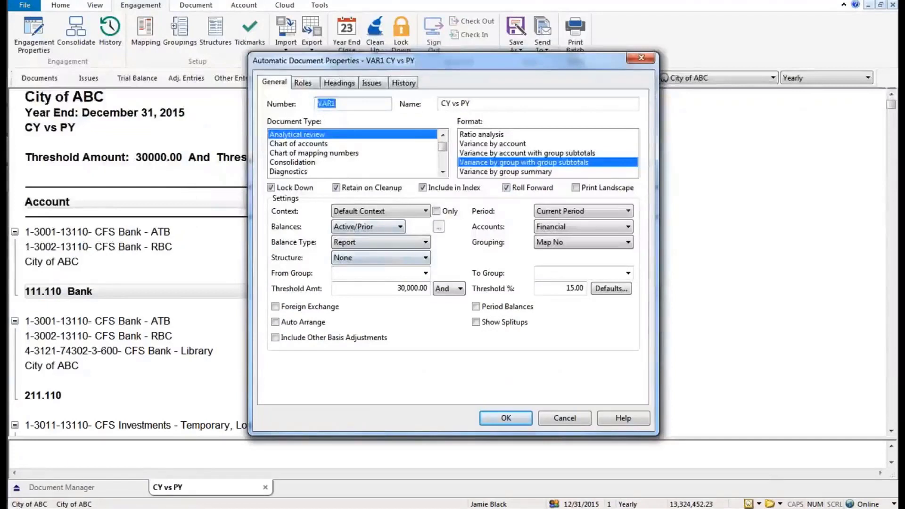
{"action": "left_click", "coordinate": [353, 274]}
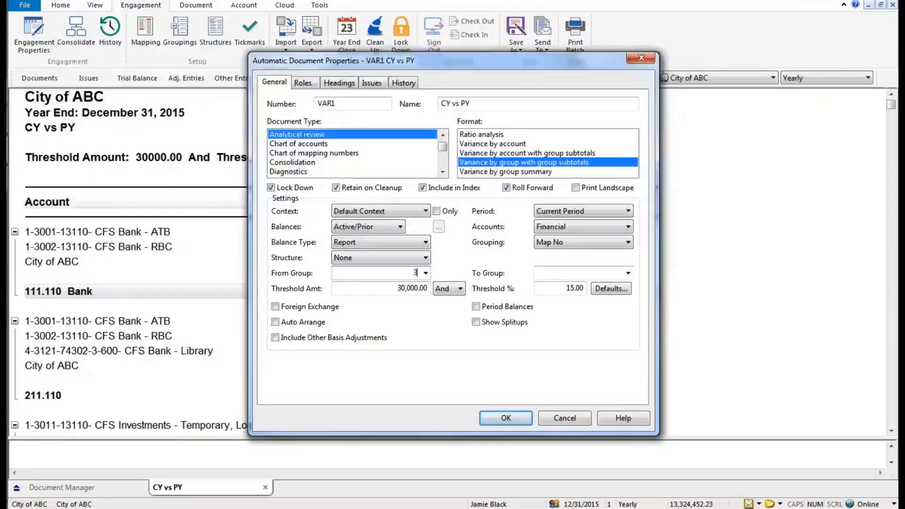
{"action": "type", "text": "300"}
{"action": "key", "text": "Tab"}
{"action": "type", "text": "699"}
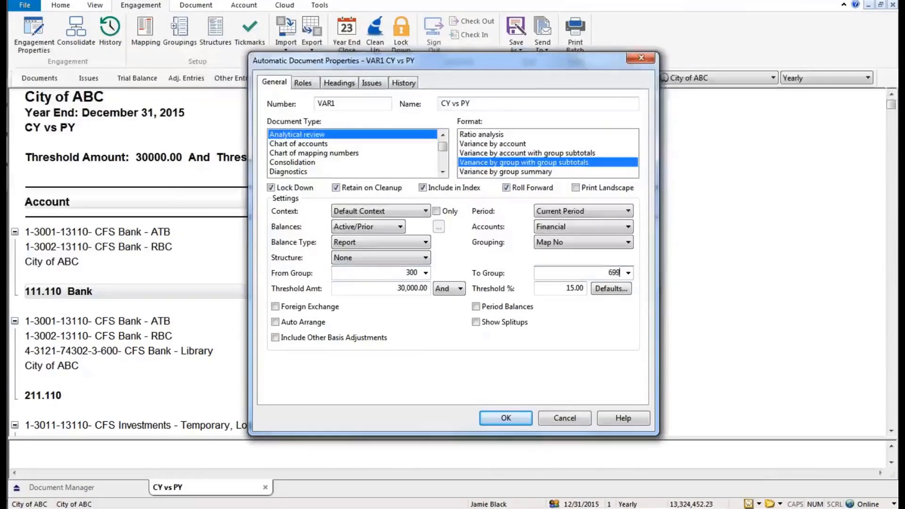
{"action": "key", "text": "Tab"}
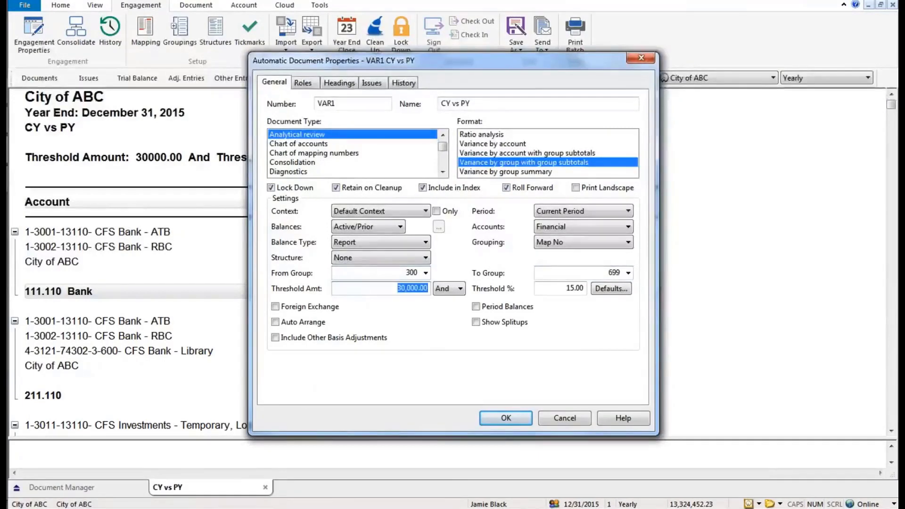
{"action": "left_click", "coordinate": [509, 418]}
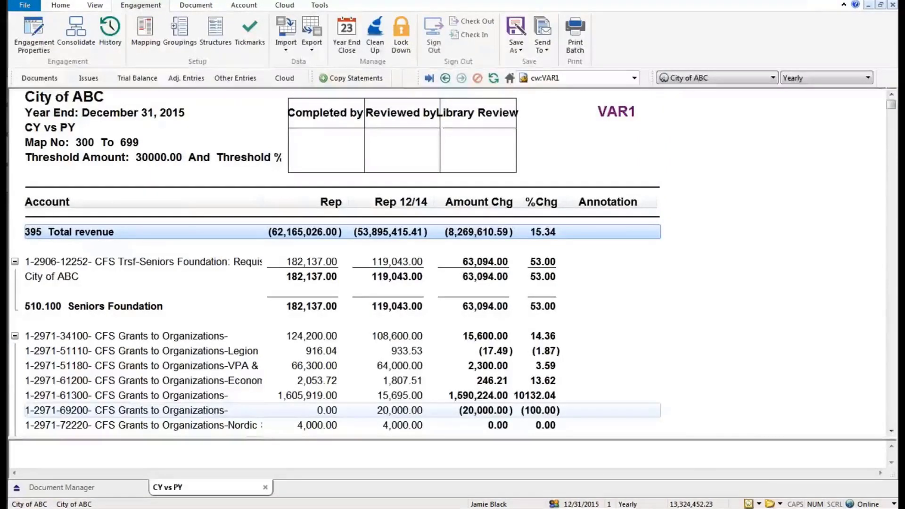
Step: Add the note "shfd hskjhf jhsdkjf hakjsdhfk jshdkfh kjasdhfj haskjdfhk jaskdjfhj ahsdkjfh aksdf" to the 510.300 total row and close the document
{"action": "left_click", "coordinate": [617, 370]}
{"action": "scroll", "coordinate": [617, 371], "scroll_direction": "down", "scroll_amount": 4}
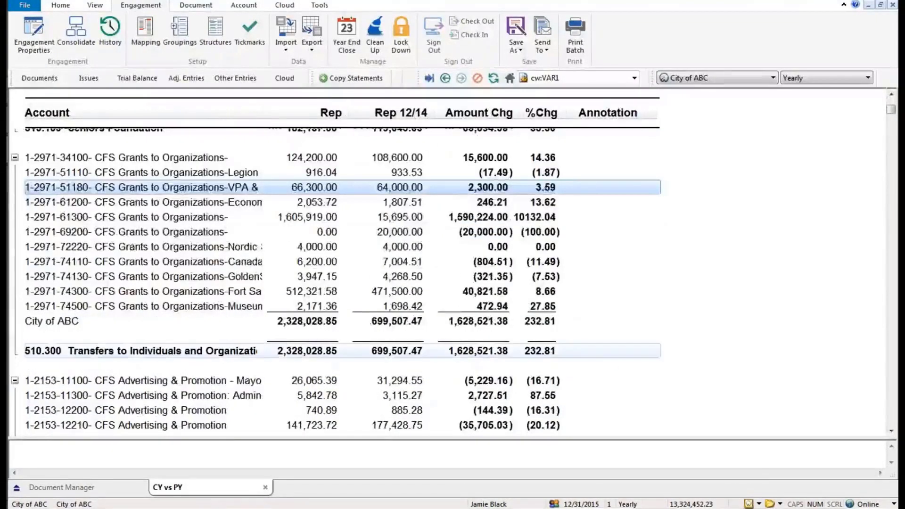
{"action": "left_click", "coordinate": [241, 355]}
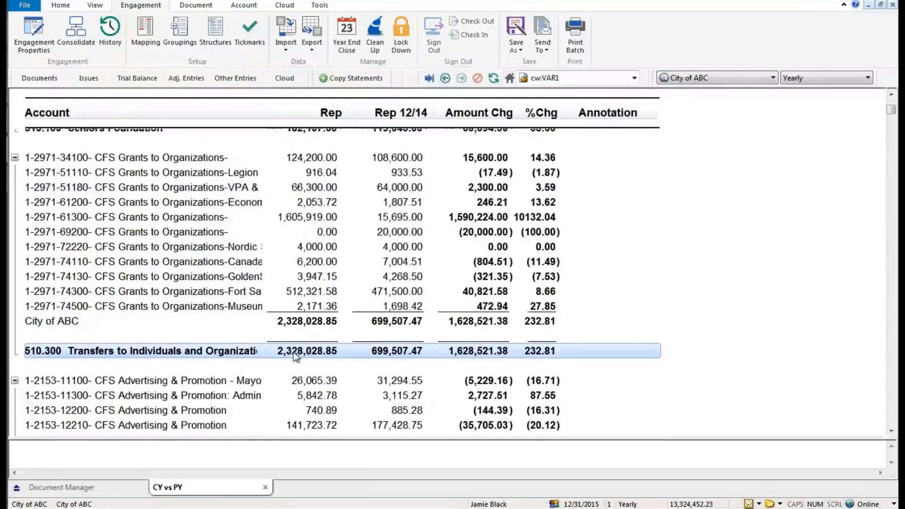
{"action": "right_click", "coordinate": [375, 354]}
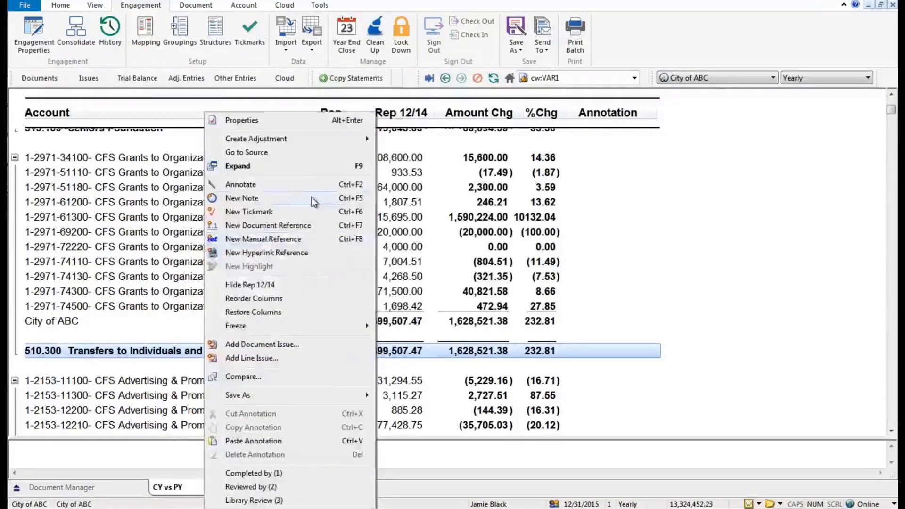
{"action": "left_click", "coordinate": [311, 198]}
{"action": "type", "text": "shfd hskjhf jhsdkjf hakjsd"}
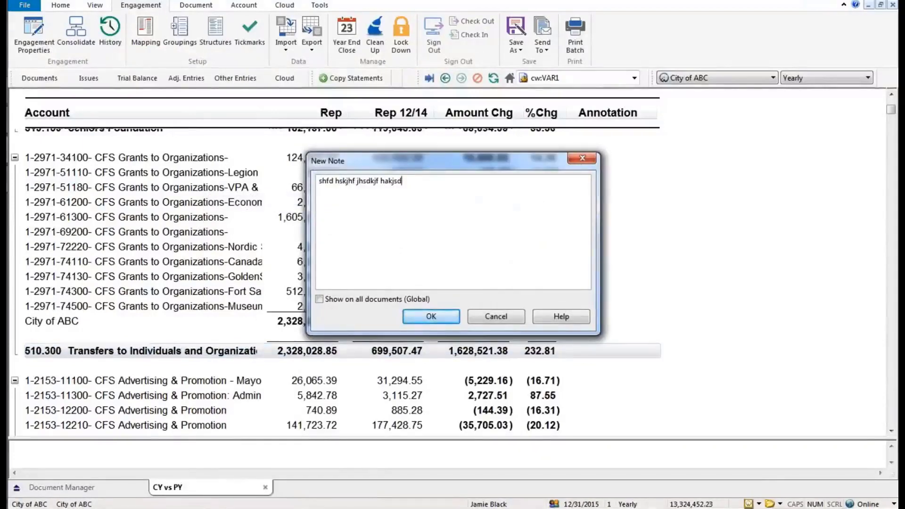
{"action": "type", "text": "hfk jshdkfh kjasdhfj haskjdfhk jaskdjfhj ahsdkjfh"}
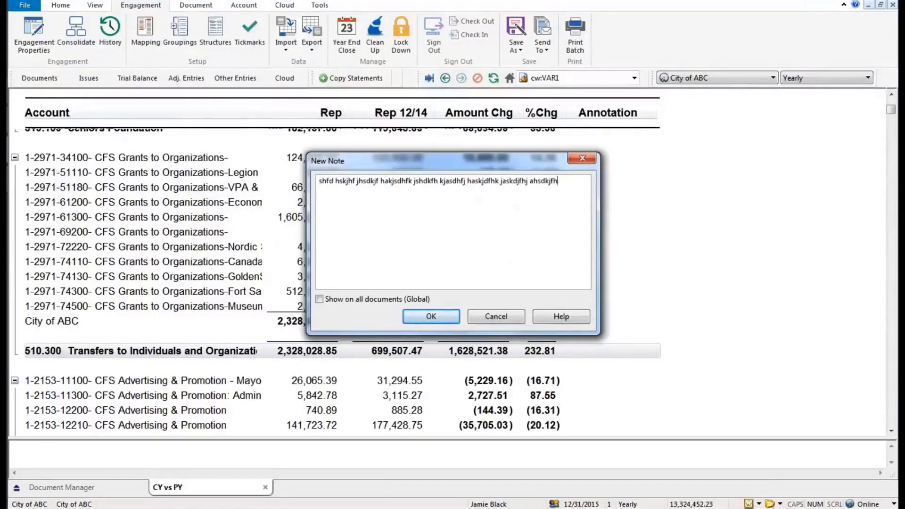
{"action": "type", "text": " aksdf"}
{"action": "left_click", "coordinate": [447, 317]}
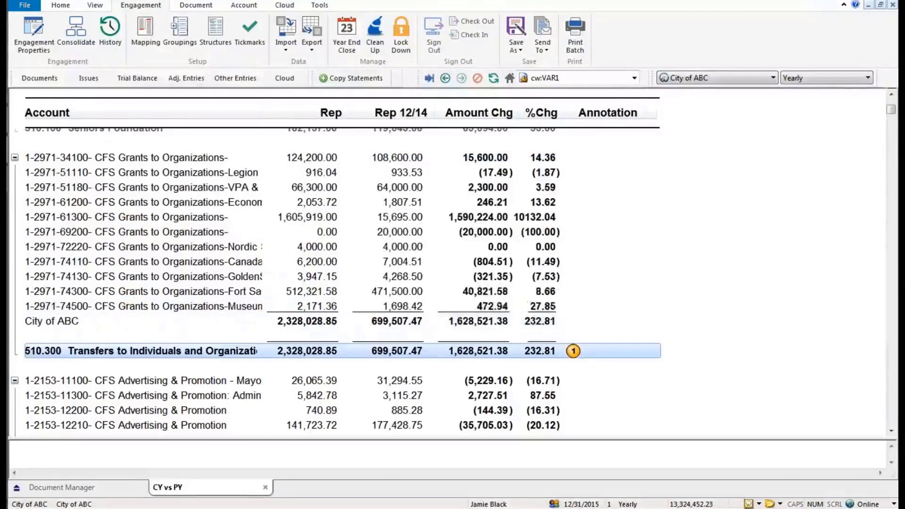
{"action": "mouse_move", "coordinate": [573, 351]}
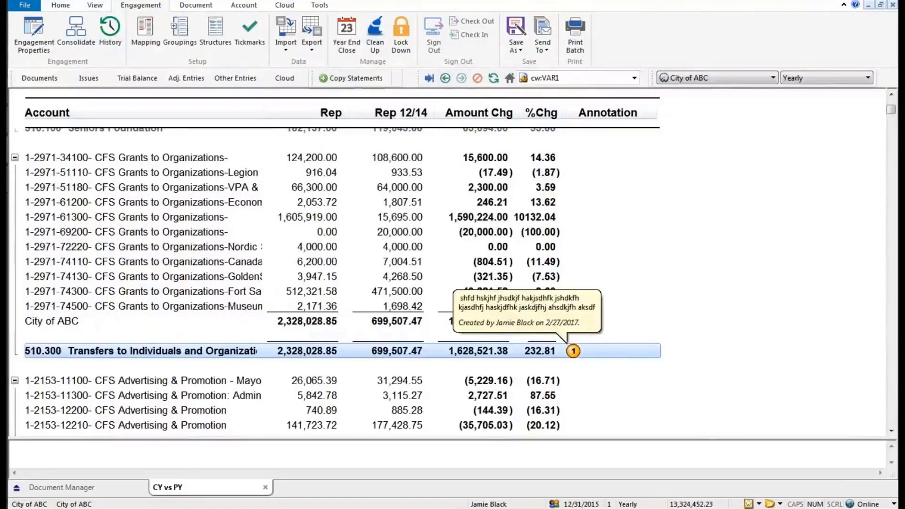
{"action": "key", "text": "Escape"}
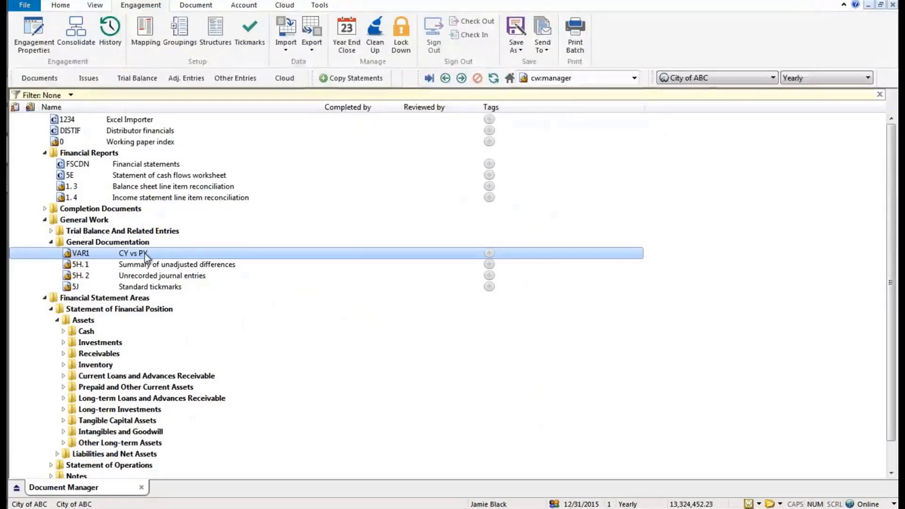
Step: Duplicate the VAR1 document within General Documentation as VAR2 and change the copy's name to CY vs BY
{"action": "key", "text": "ctrl+v"}
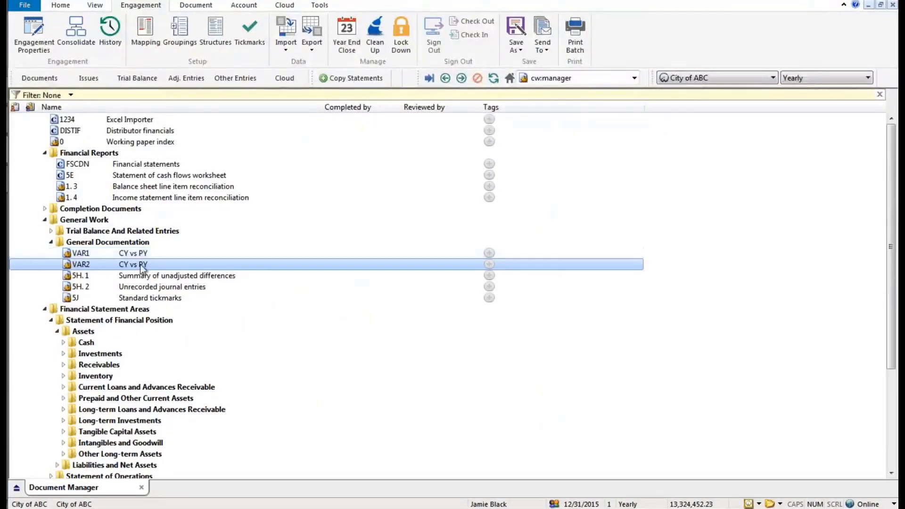
{"action": "right_click", "coordinate": [93, 265]}
{"action": "left_click", "coordinate": [131, 183]}
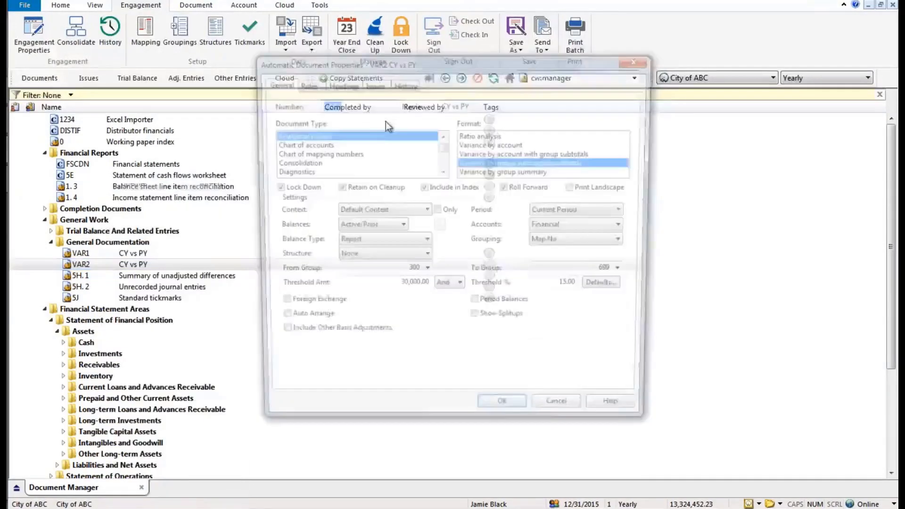
{"action": "key", "text": "BackSpace"}
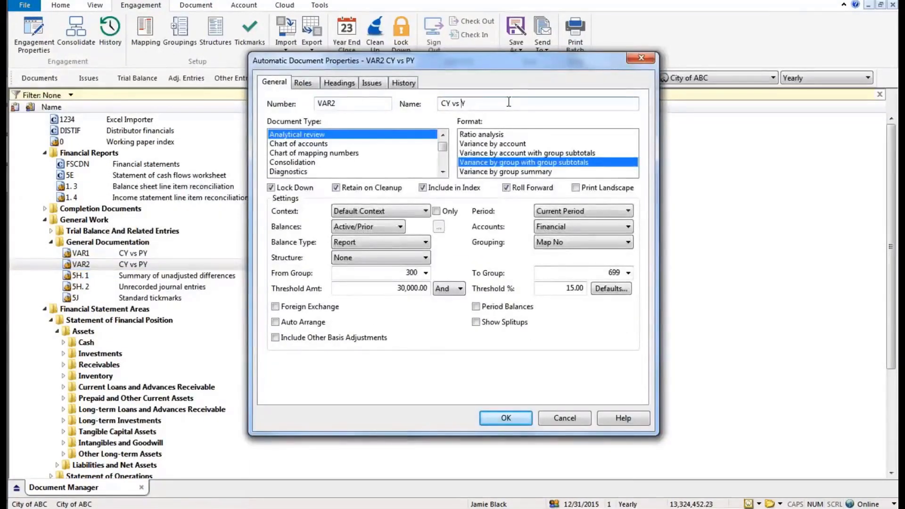
{"action": "type", "text": "B"}
{"action": "left_click_drag", "start_coordinate": [471, 104], "coordinate": [439, 103]}
{"action": "left_click", "coordinate": [473, 103]}
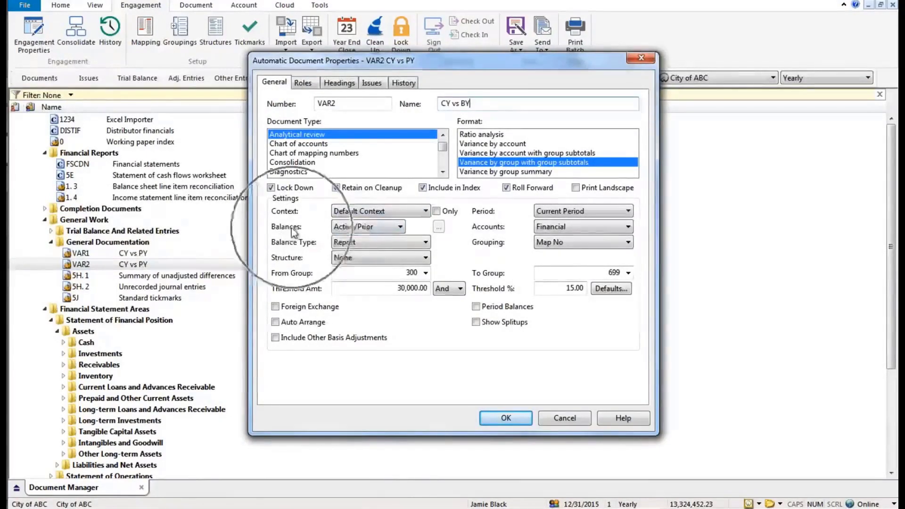
Step: Set the balances of VAR2 to Active/Budget, apply the properties, and open the document
{"action": "left_click", "coordinate": [365, 227]}
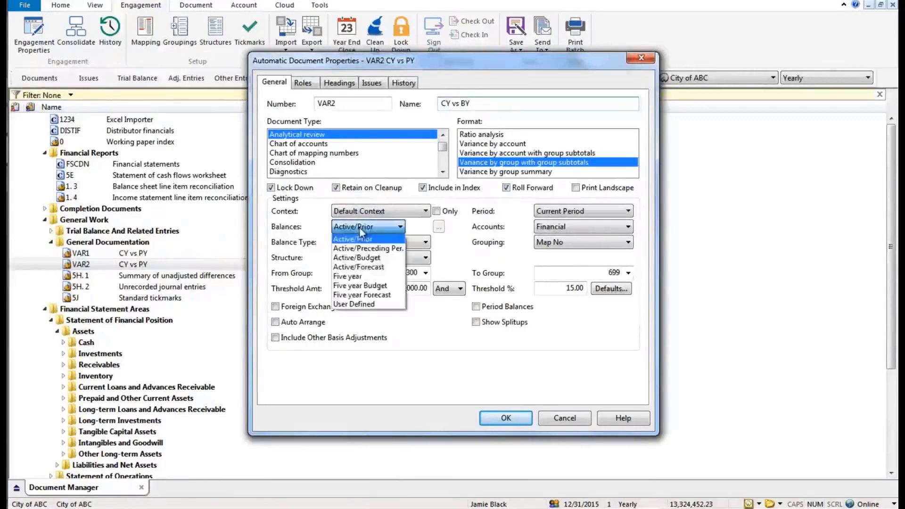
{"action": "left_click", "coordinate": [360, 258]}
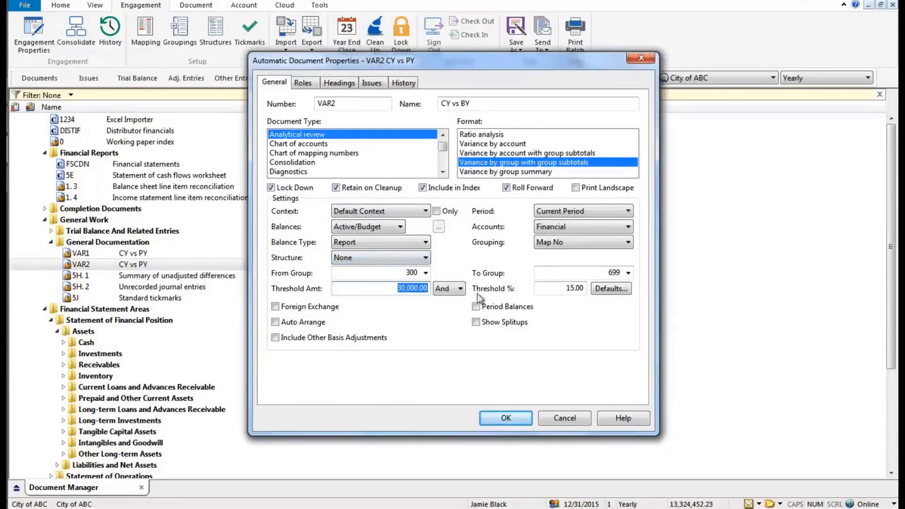
{"action": "left_click", "coordinate": [574, 288]}
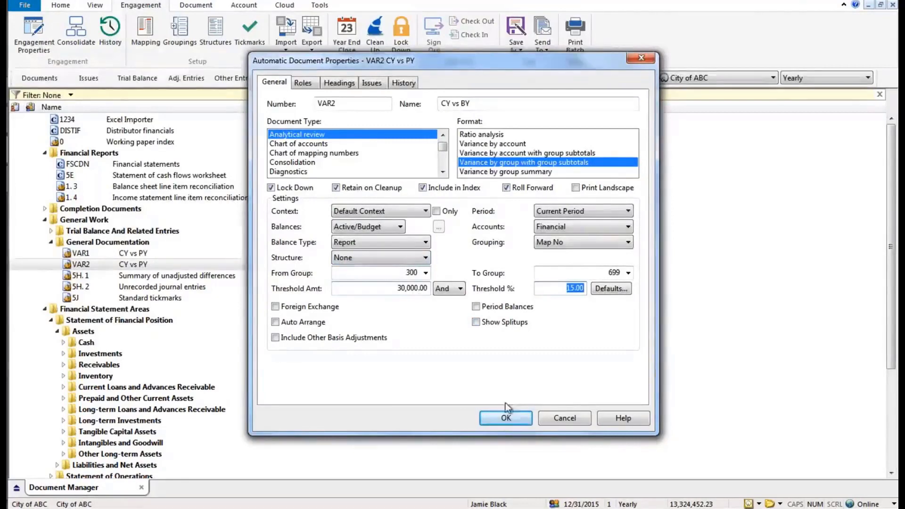
{"action": "left_click", "coordinate": [506, 419]}
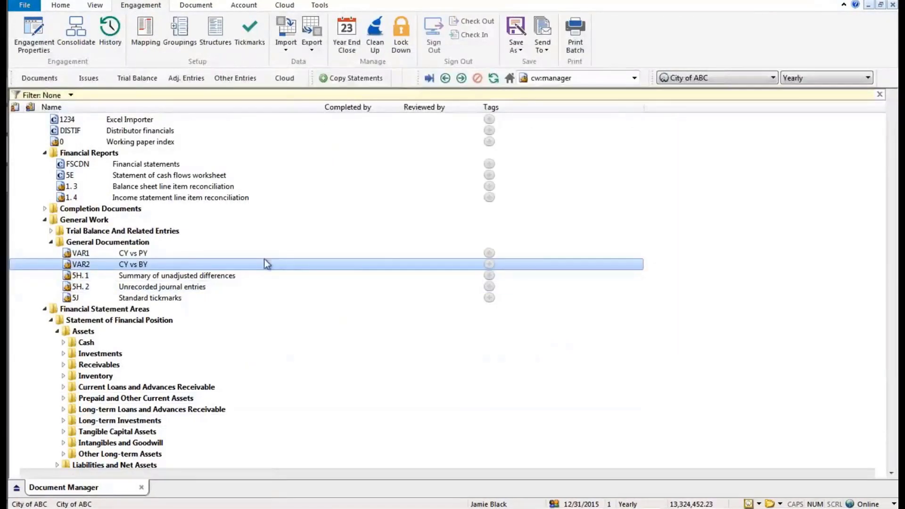
{"action": "double_click", "coordinate": [273, 260]}
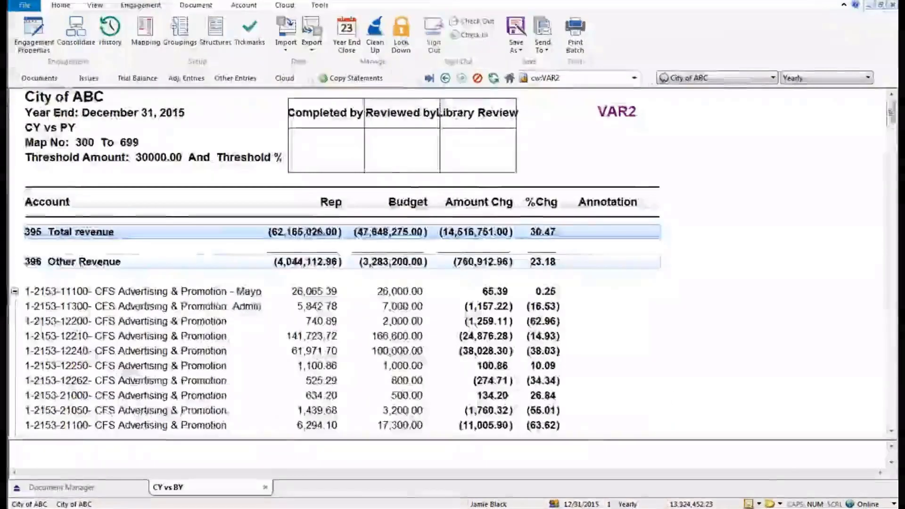